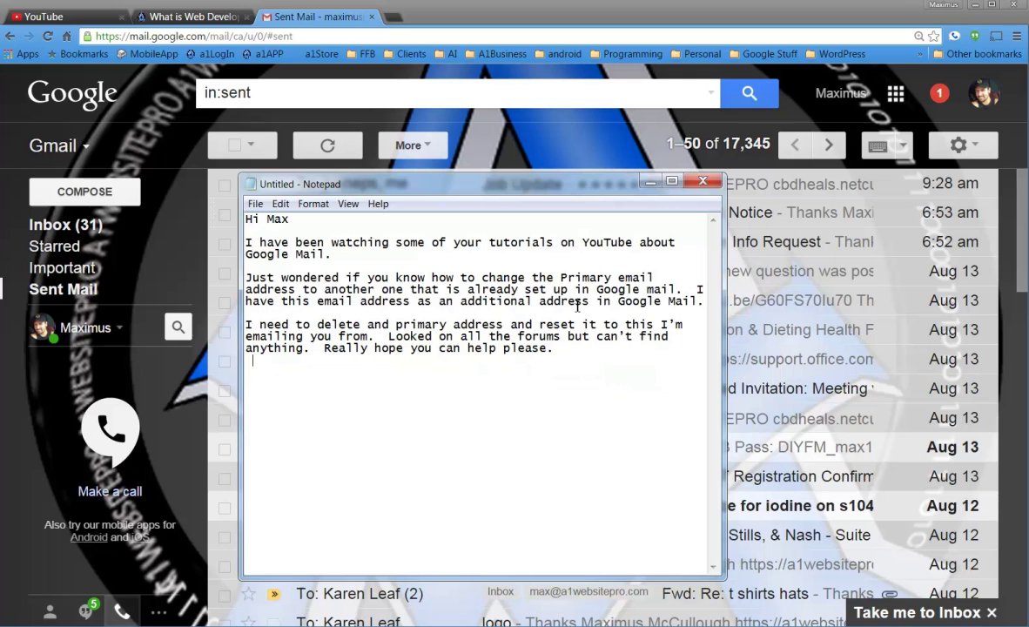
Highlight the request about the additional address and deleting and resetting it.
left_click_drag(319, 284, 596, 302)
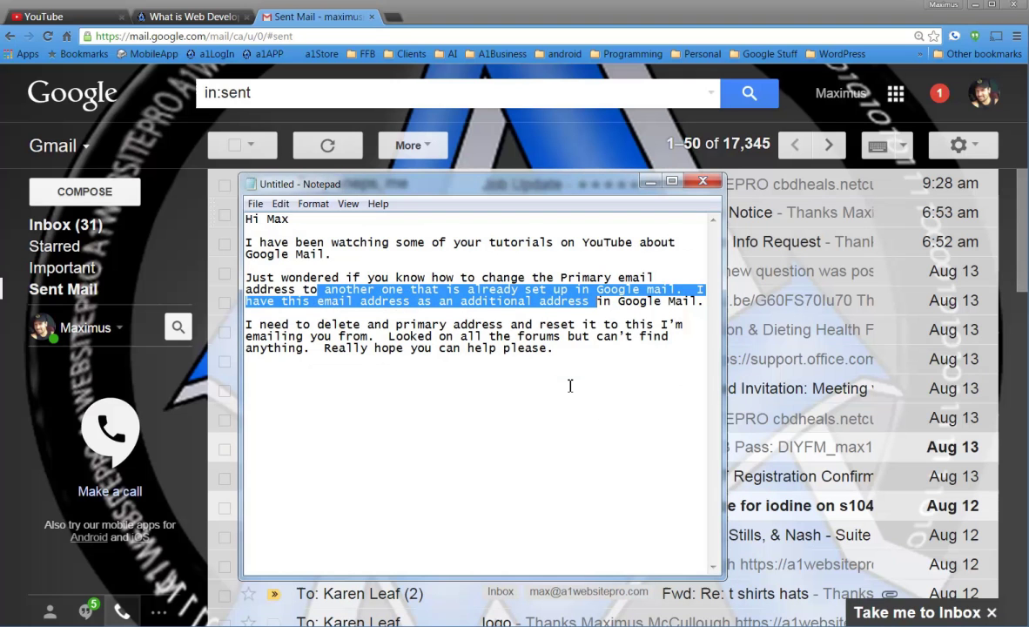
left_click_drag(308, 324, 626, 345)
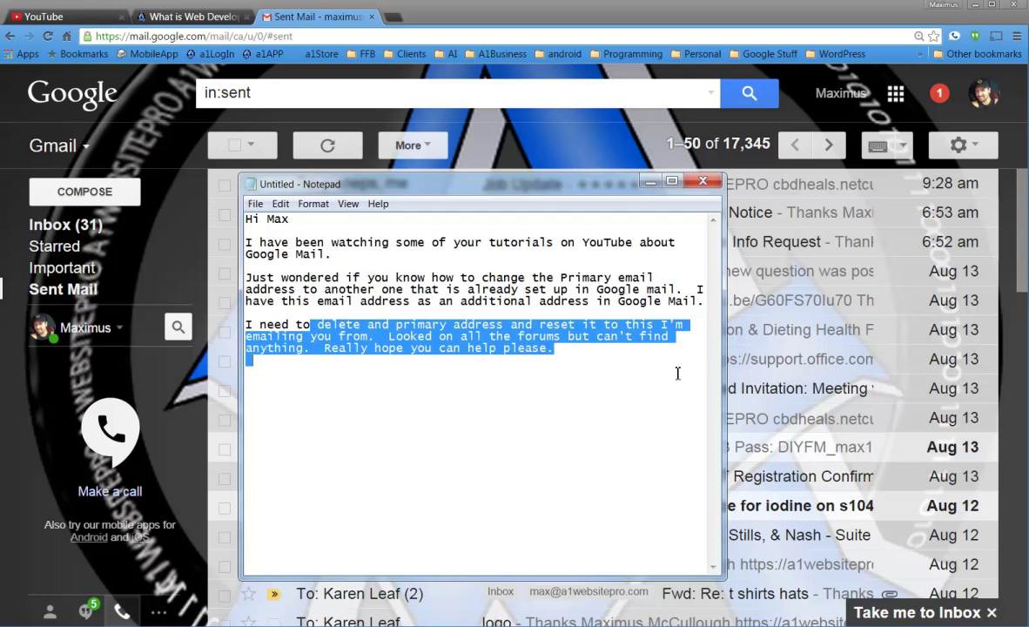
left_click(658, 377)
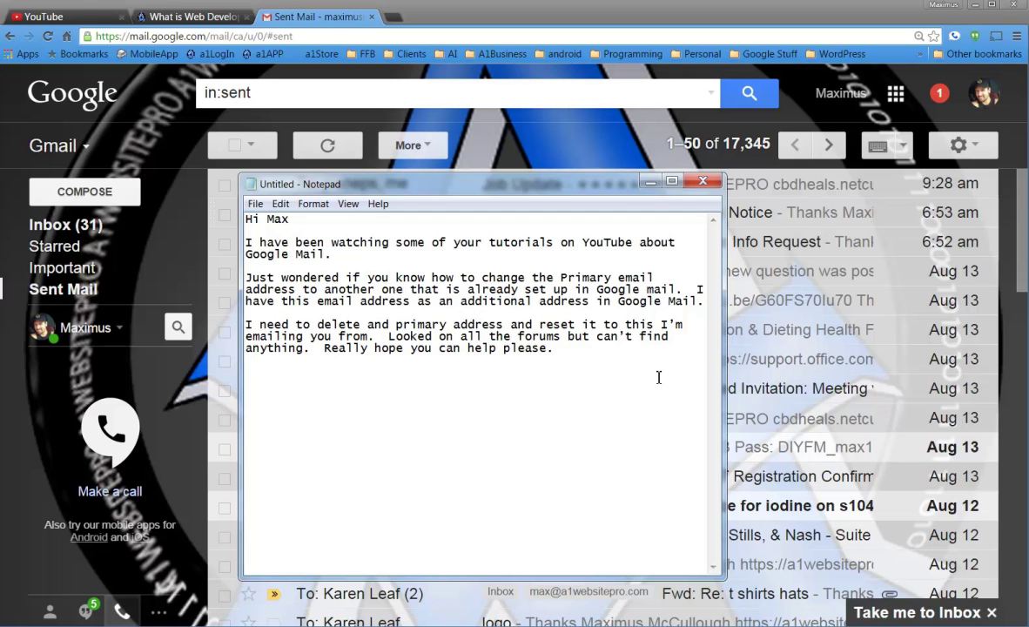
Open Gmail's Accounts and Import settings in Chrome.
left_click(323, 24)
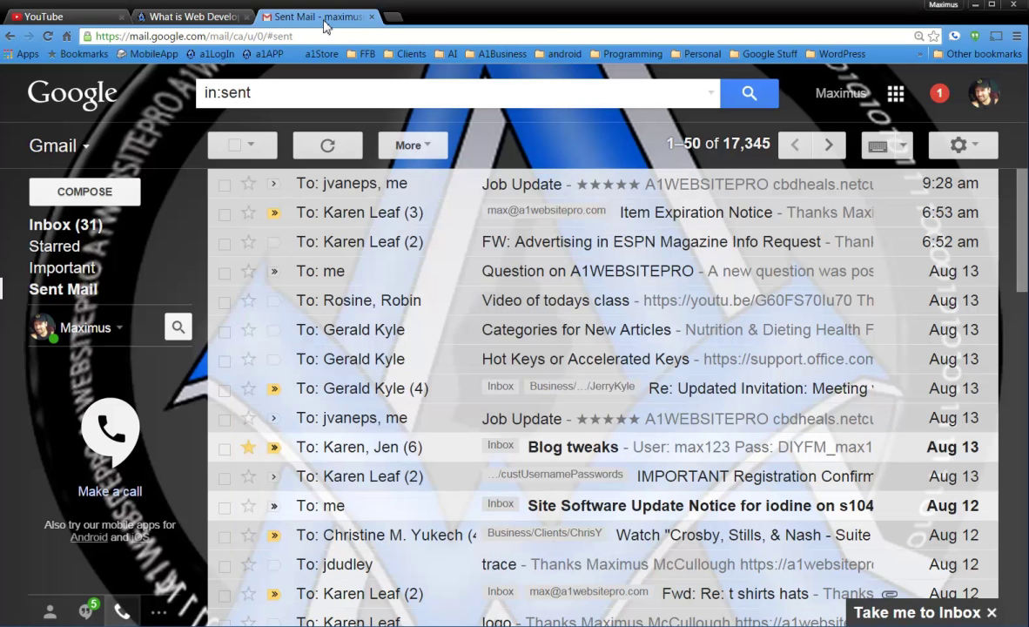
left_click(958, 147)
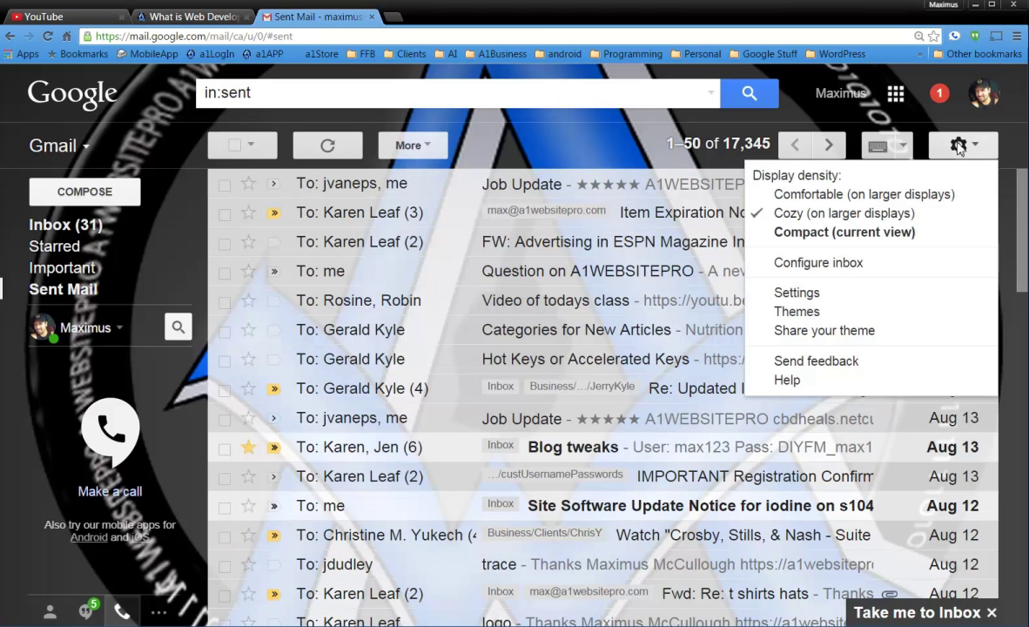
left_click(820, 294)
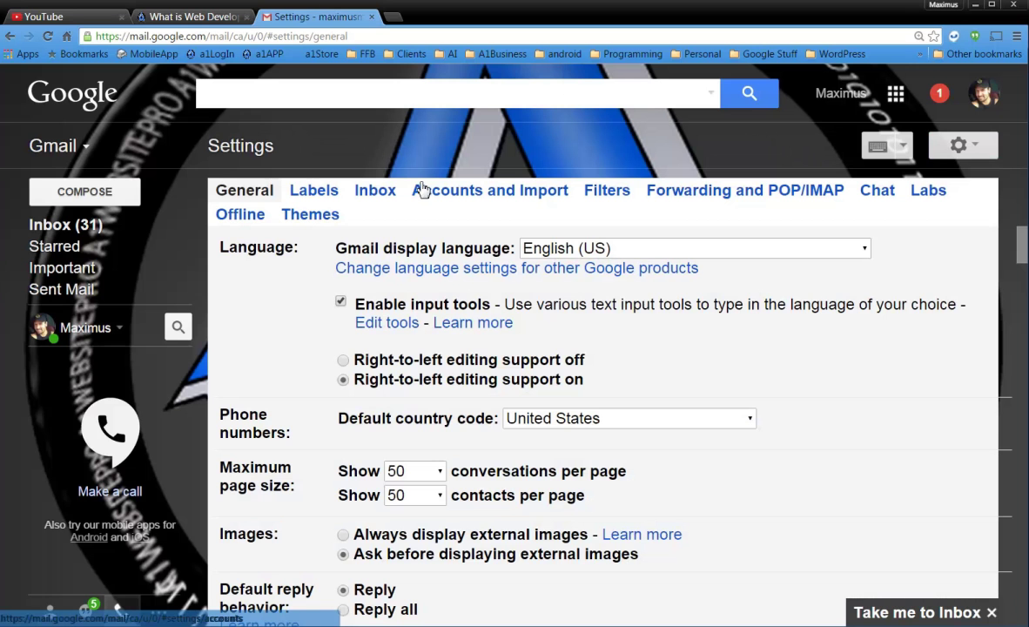
left_click(454, 193)
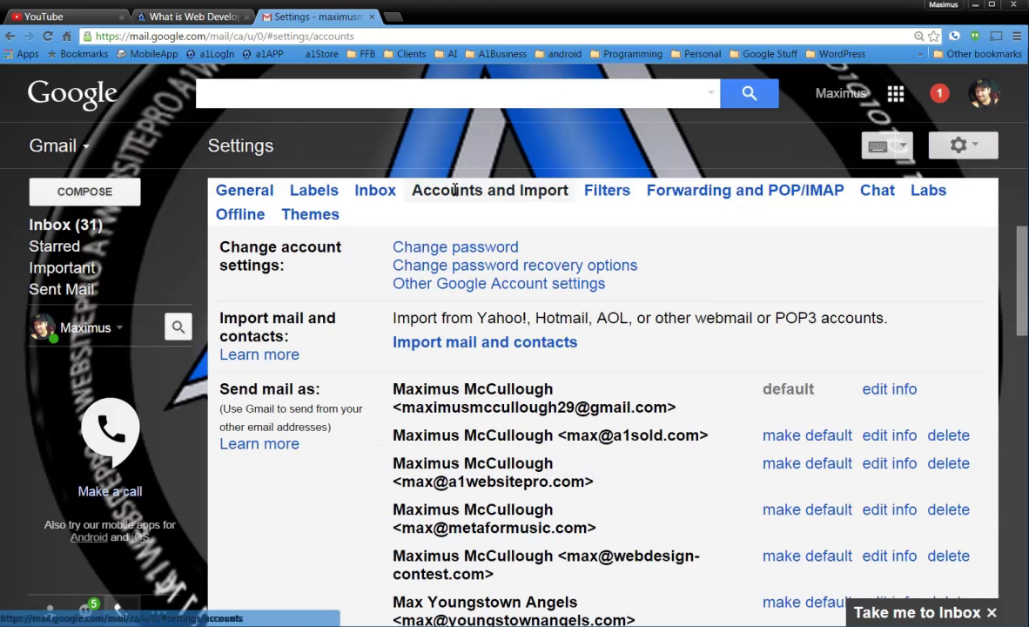
scroll(643, 281, "down", 3)
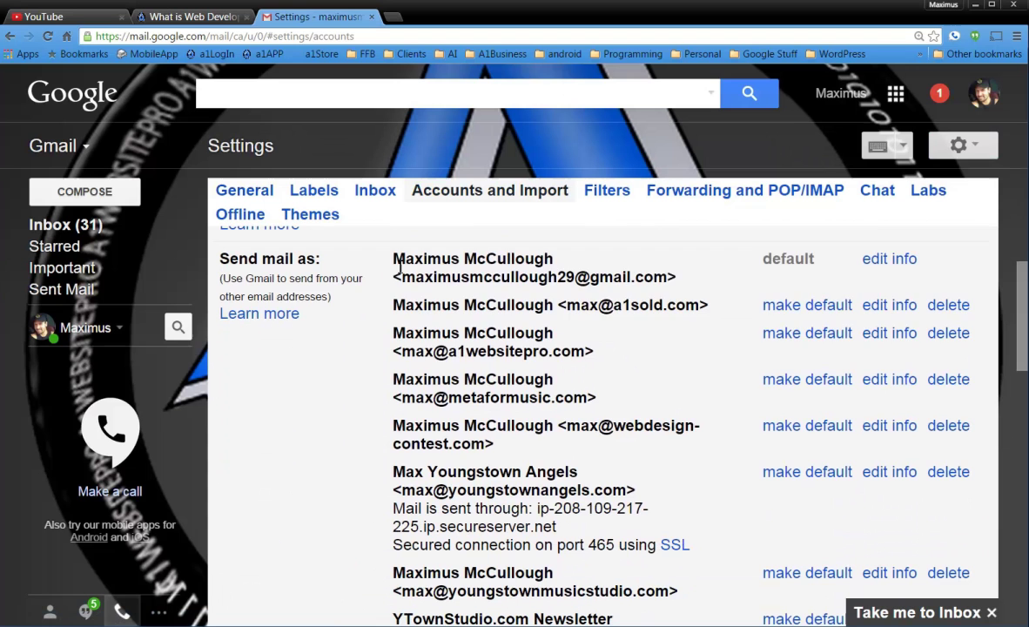
Review the Send mail as addresses and make the third listed one the default.
left_click_drag(428, 300, 549, 454)
left_click(620, 362)
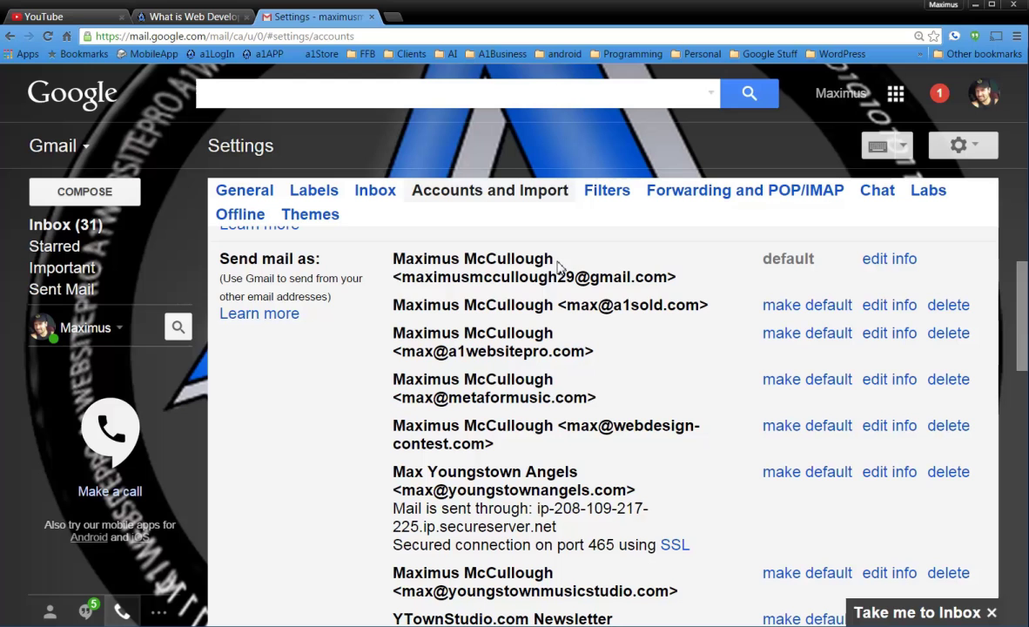
left_click_drag(403, 278, 671, 298)
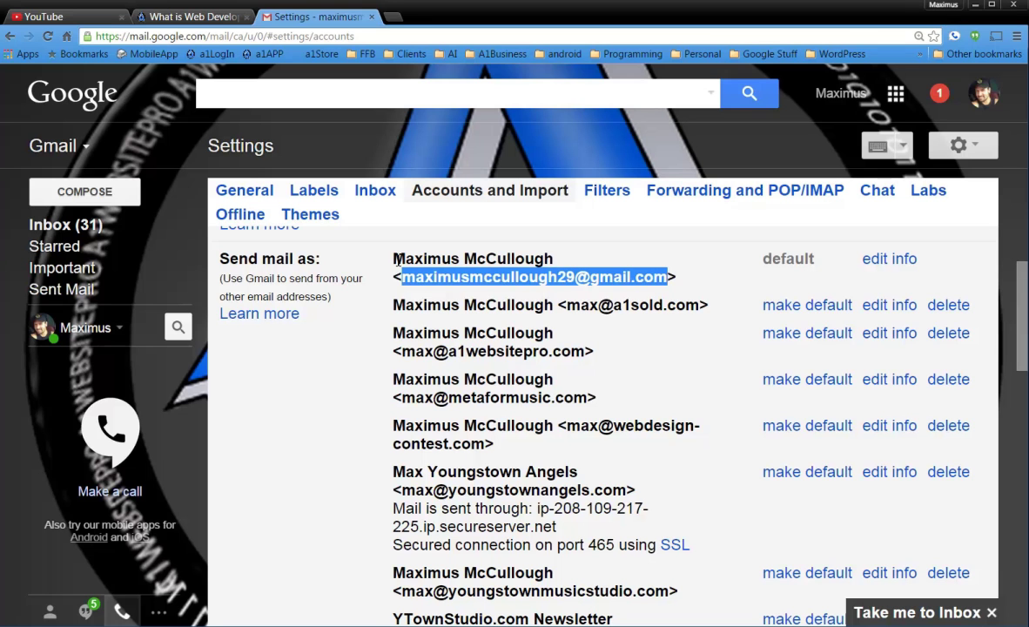
left_click_drag(366, 245, 634, 278)
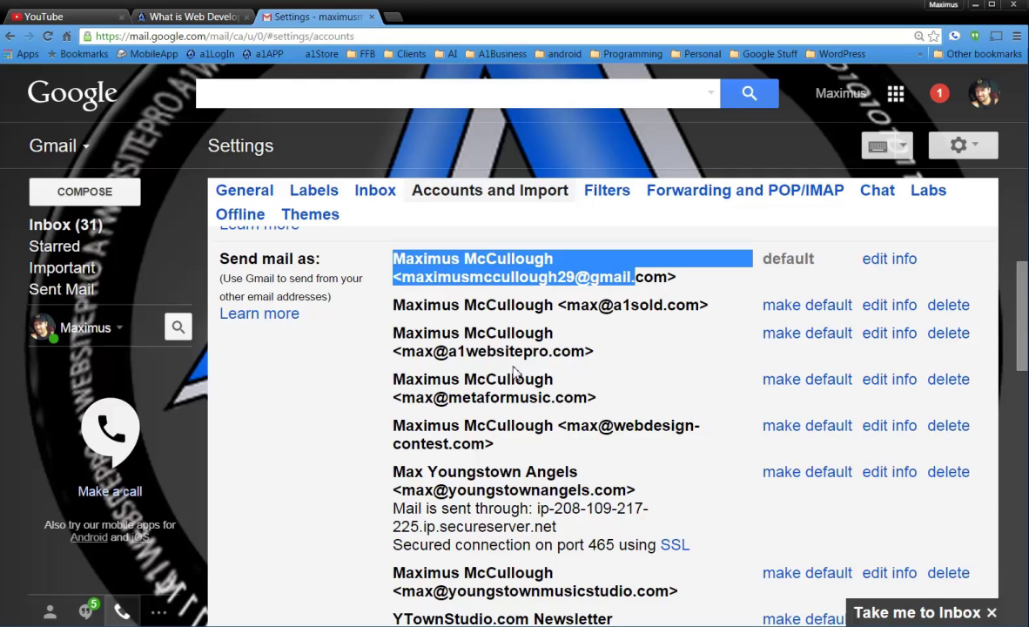
left_click_drag(575, 305, 698, 305)
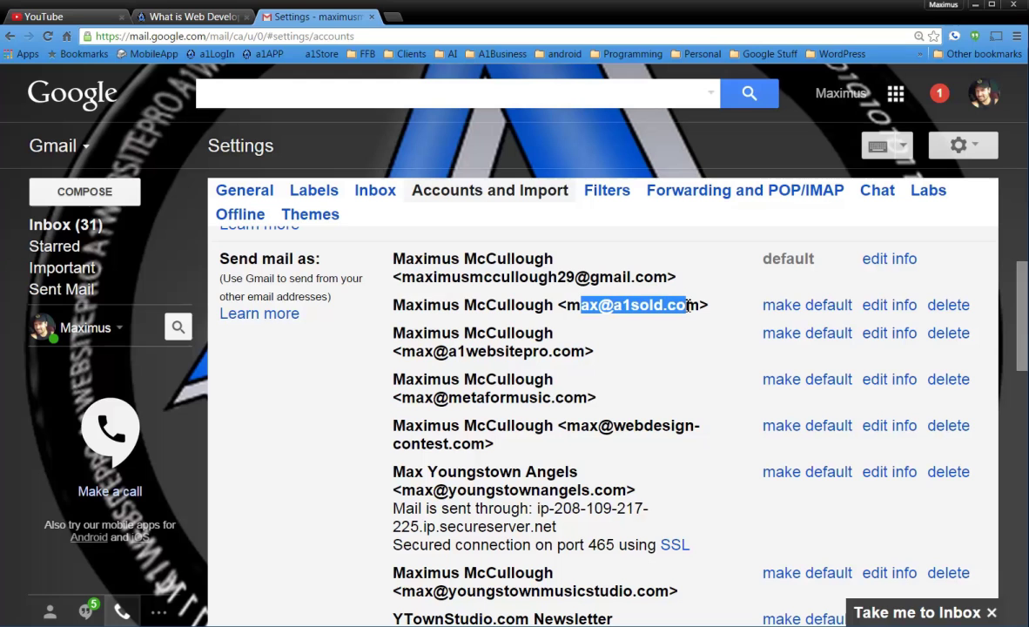
left_click(798, 307)
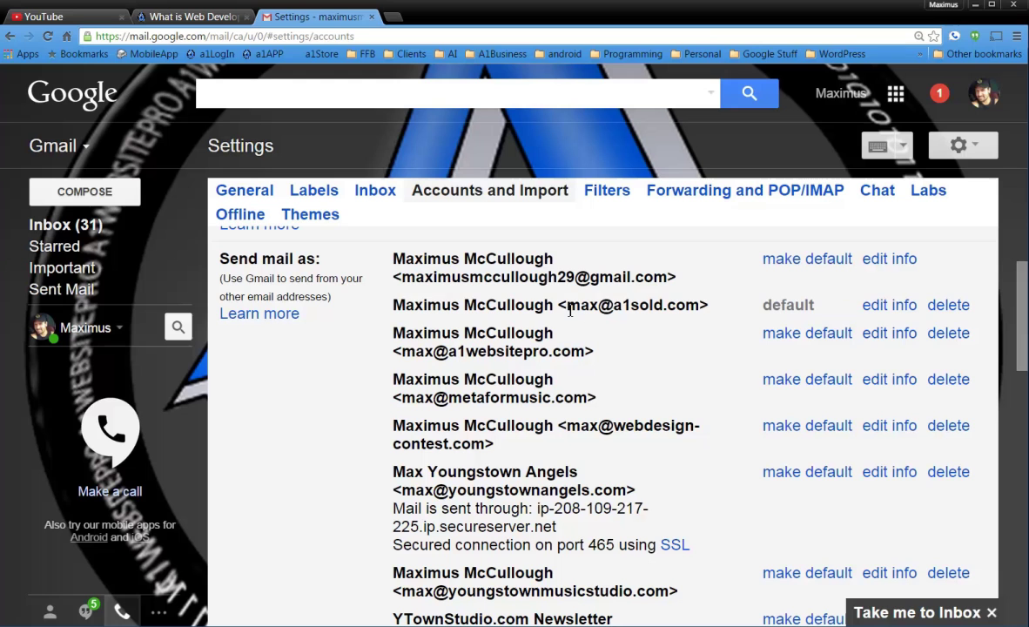
left_click(805, 337)
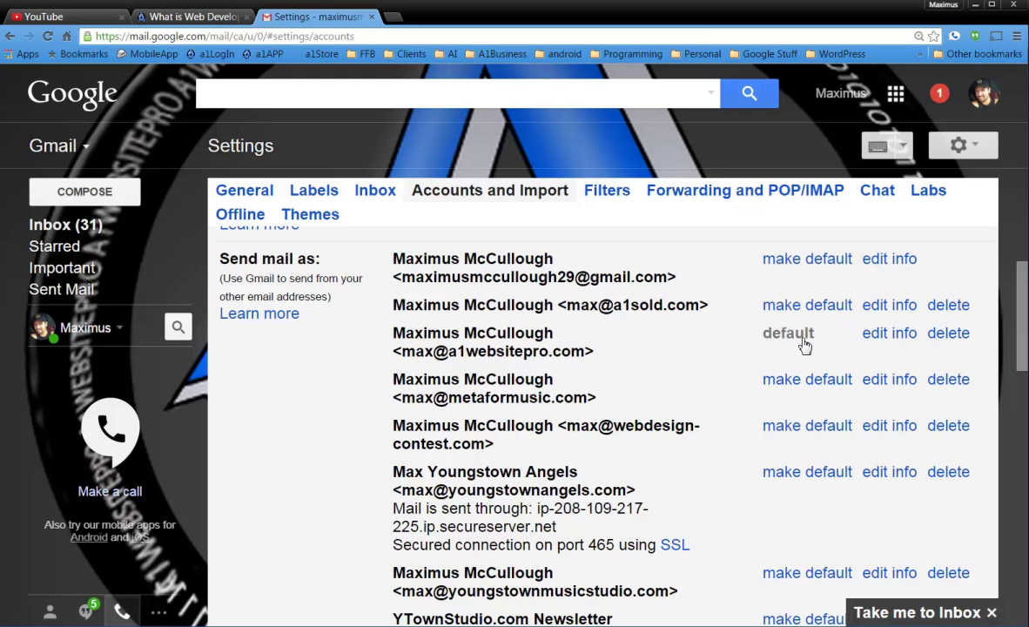
Set the first listed address, the account's own Gmail address, as the default sender.
left_click(804, 268)
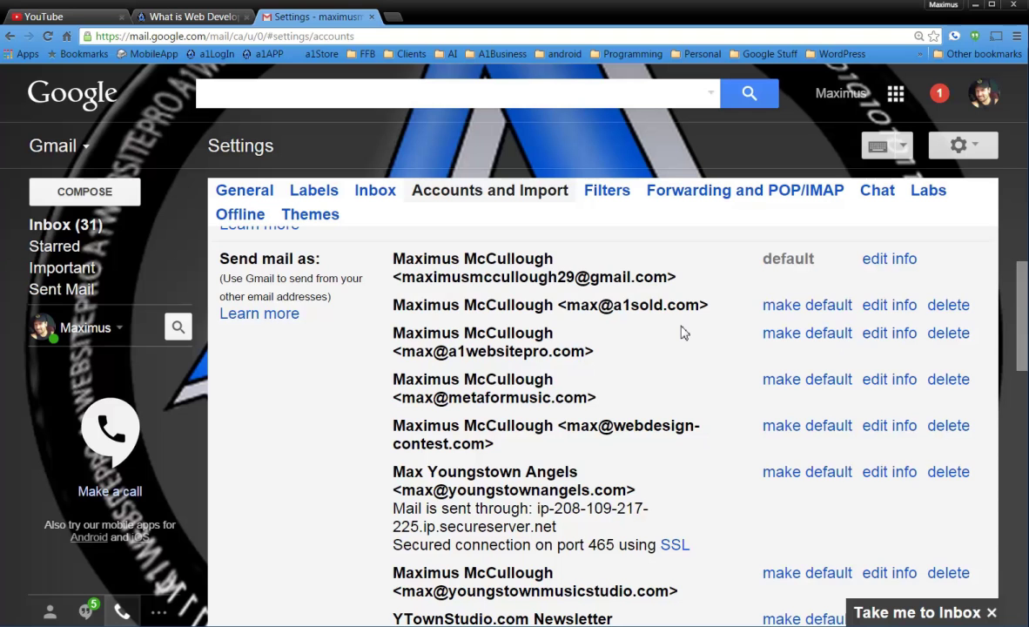
scroll(683, 332, "down", 10)
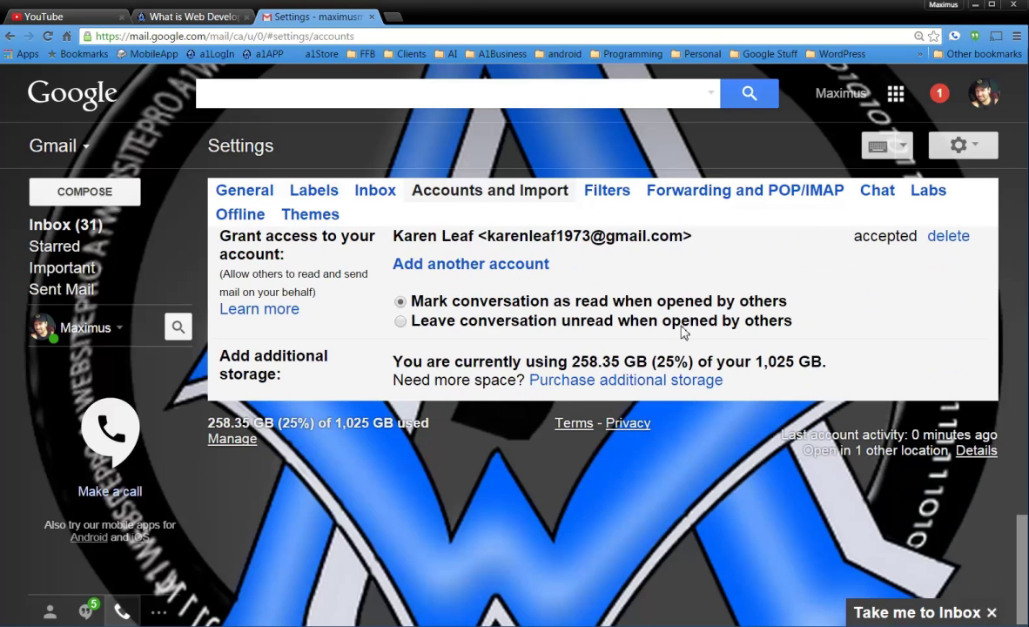
scroll(683, 333, "up", 3)
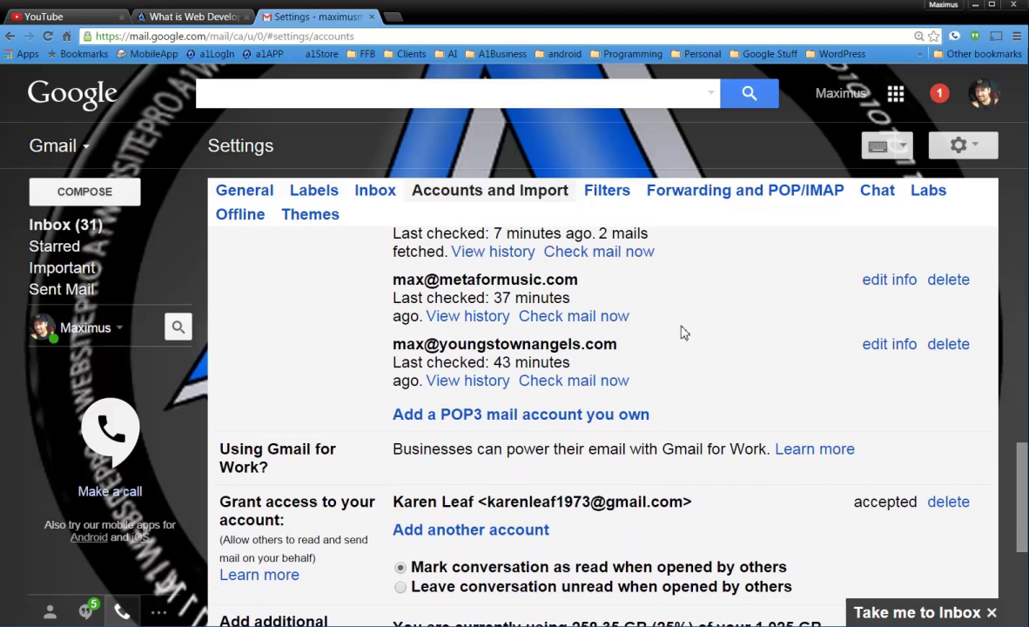
scroll(683, 333, "up", 3)
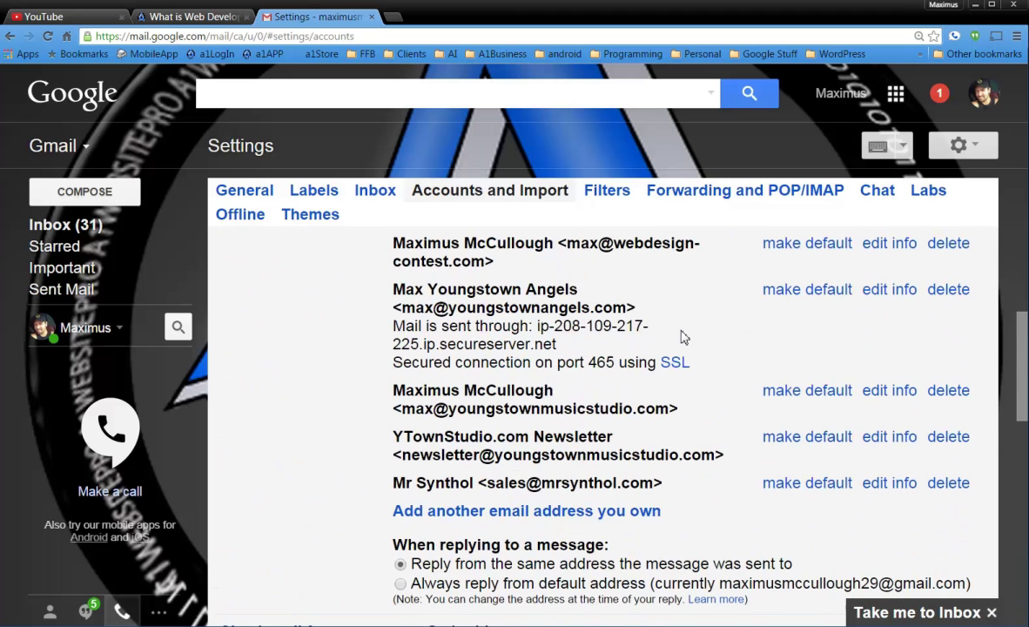
scroll(683, 333, "up", 4)
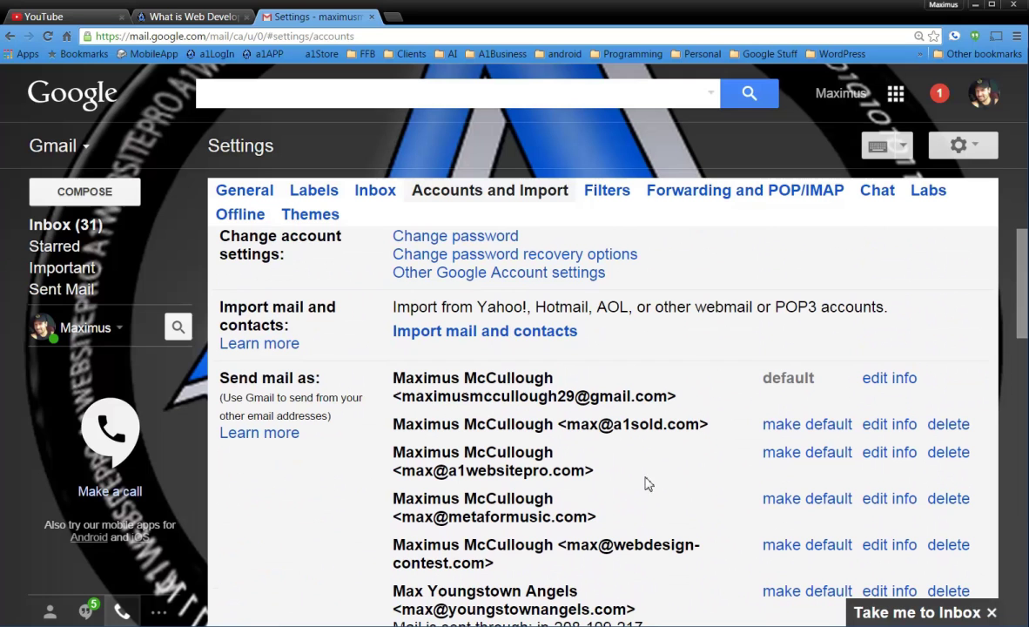
Make the third listed address default, check the sender in a new draft, then discard it.
left_click(805, 455)
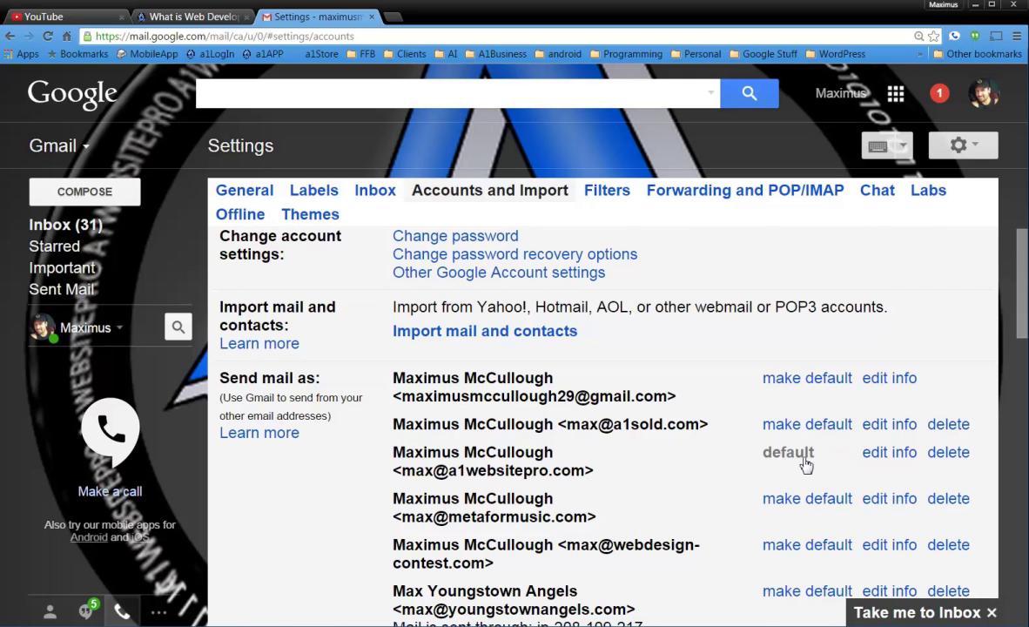
left_click(94, 193)
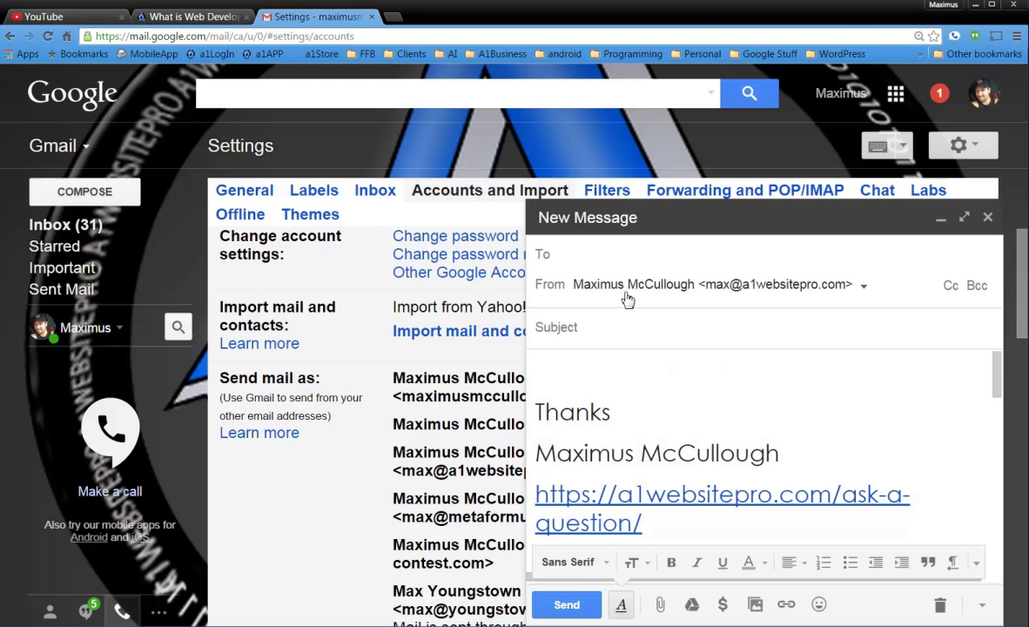
left_click(865, 288)
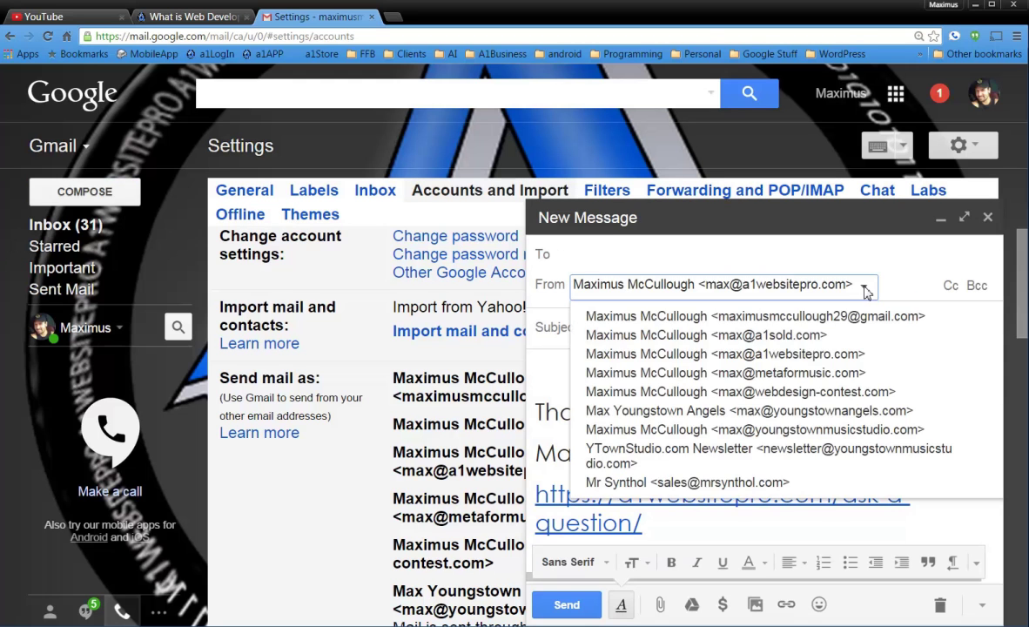
left_click(839, 317)
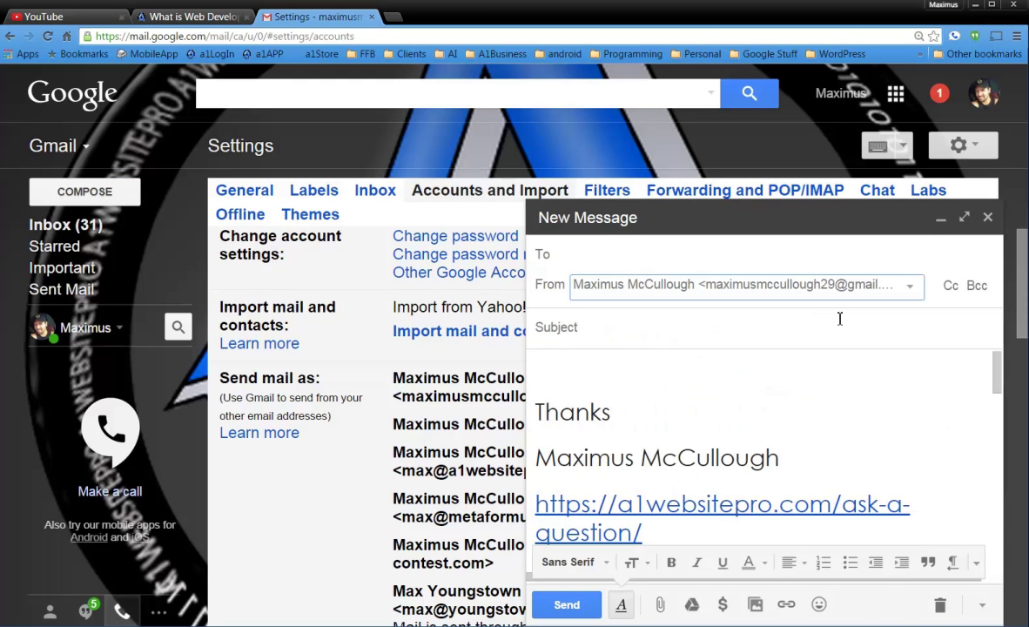
left_click(939, 604)
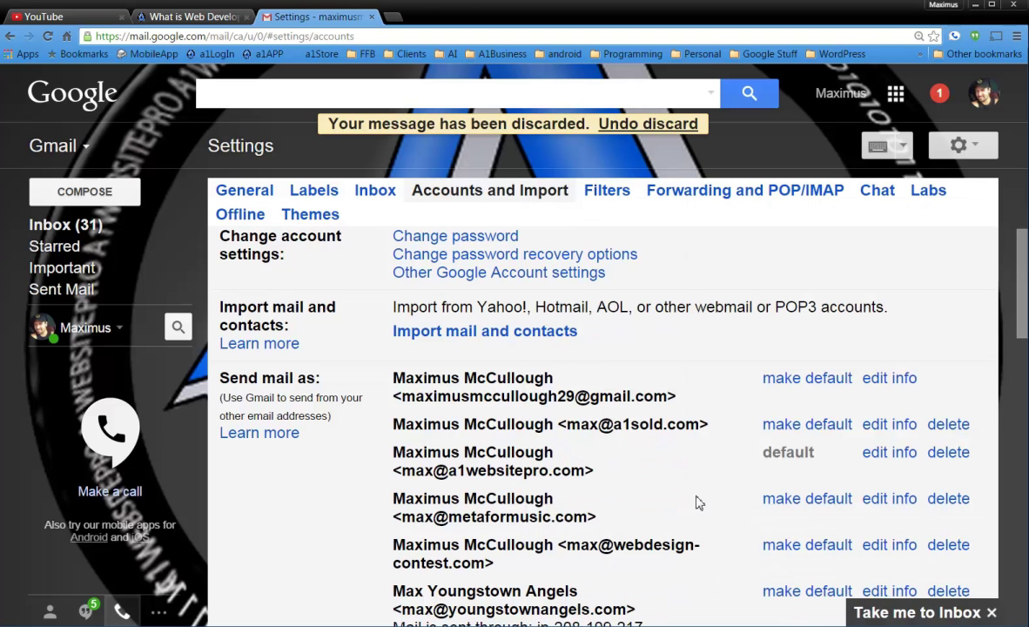
Make the a1sold.com address default and verify it in a new message's From list.
left_click(810, 425)
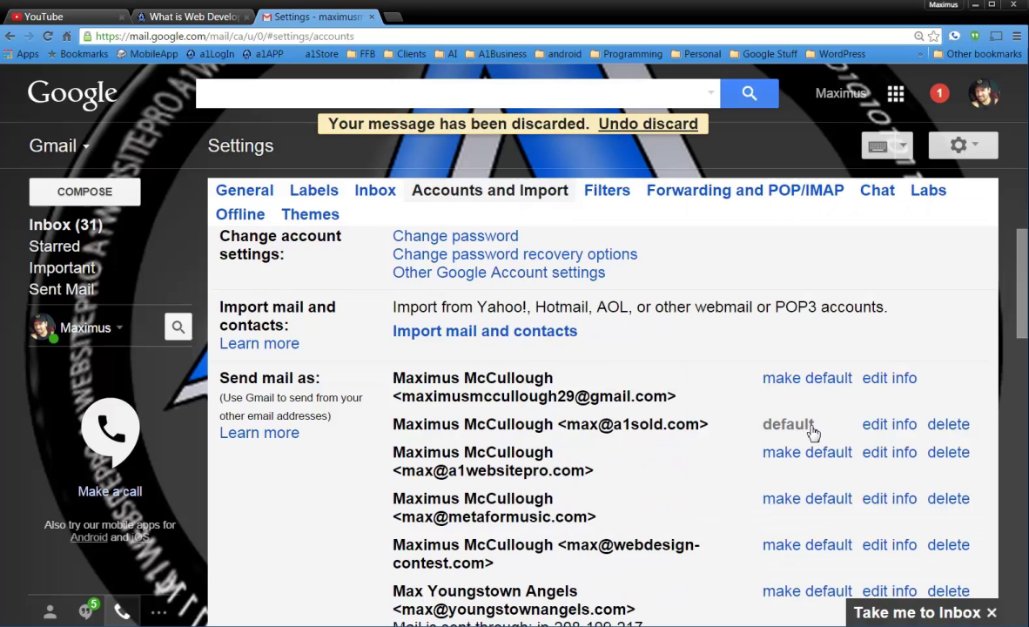
left_click(86, 192)
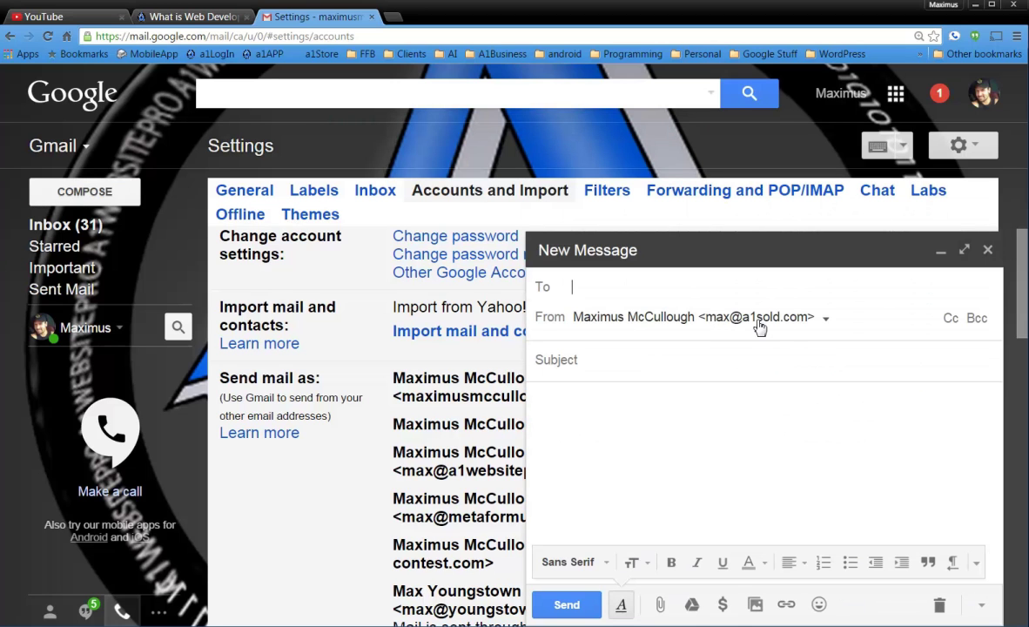
left_click(825, 320)
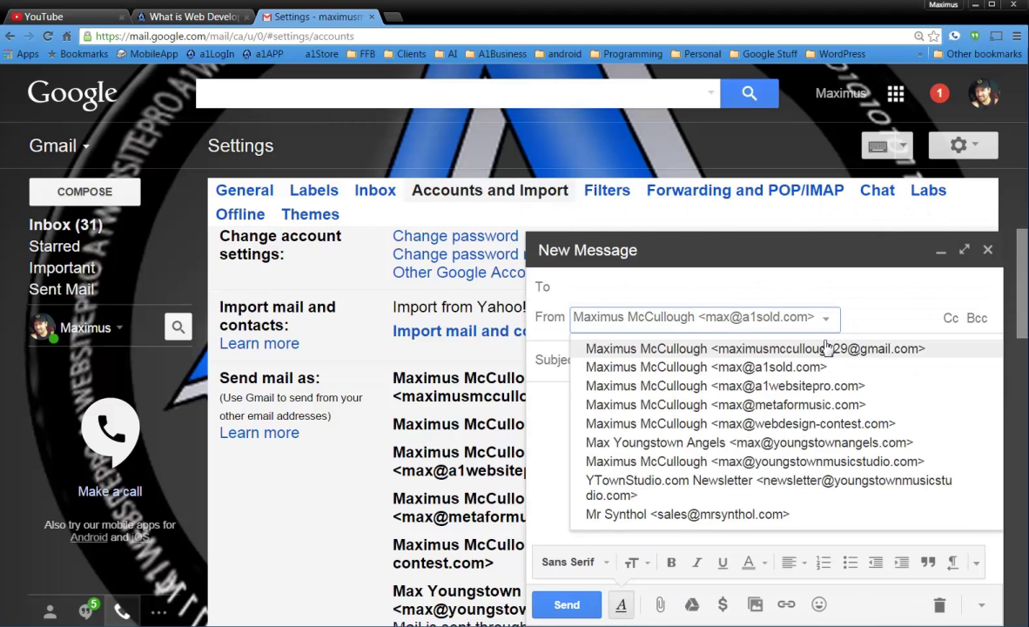
left_click(987, 250)
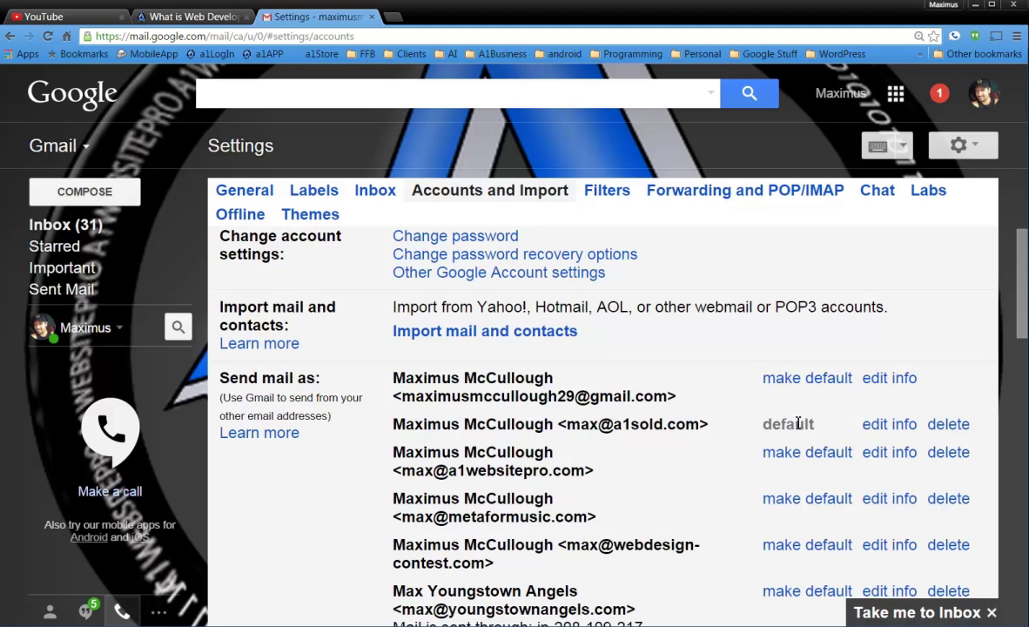
Make the gmail.com address the default sender, then highlight the webdesign-contest.com entry.
left_click(802, 386)
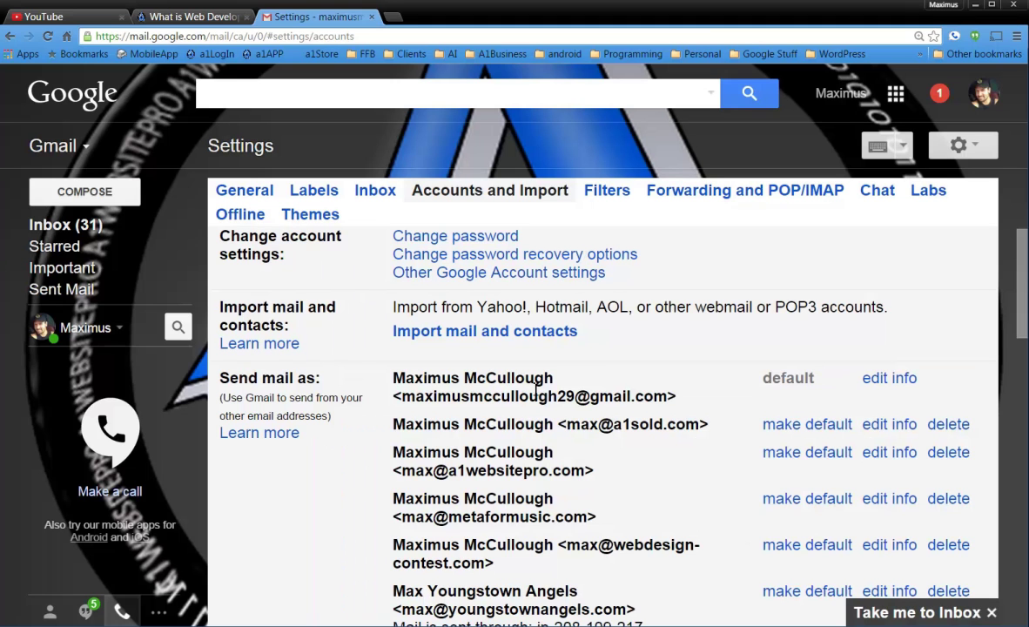
left_click_drag(595, 396, 669, 399)
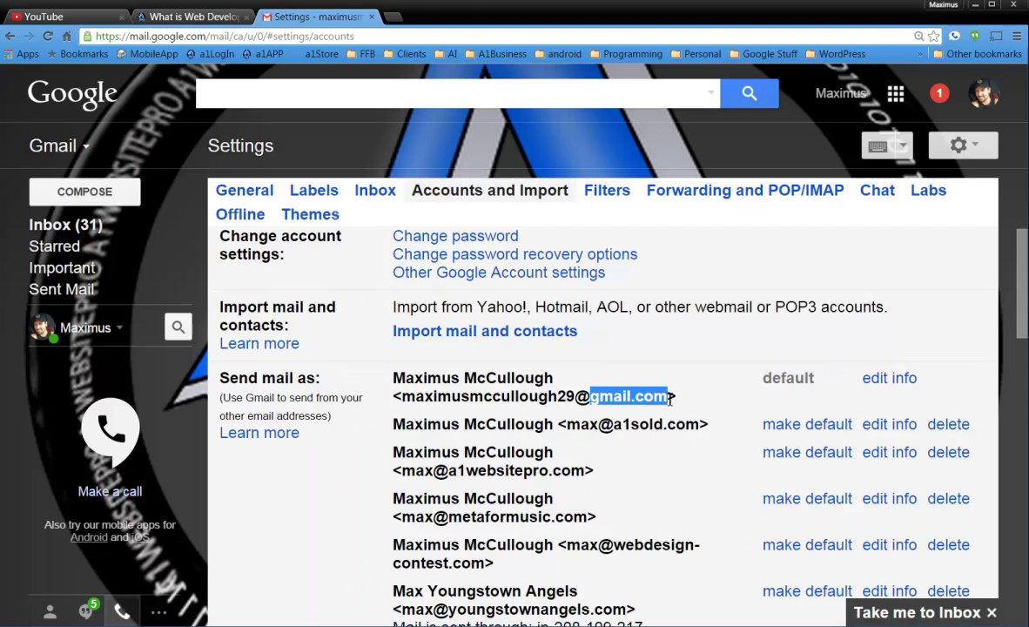
scroll(636, 441, "down", 1)
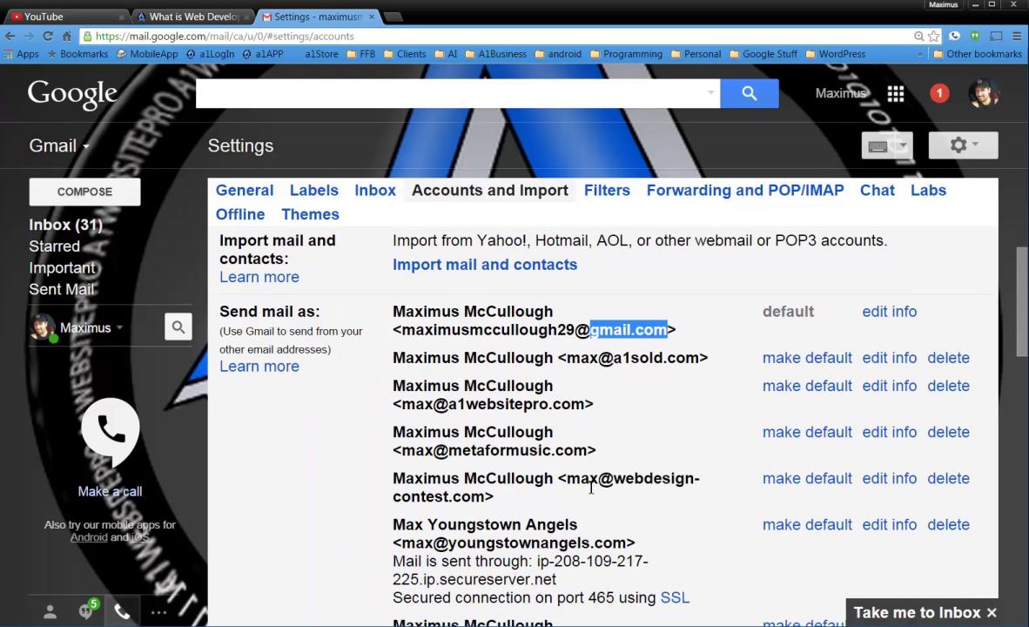
left_click_drag(571, 485, 493, 497)
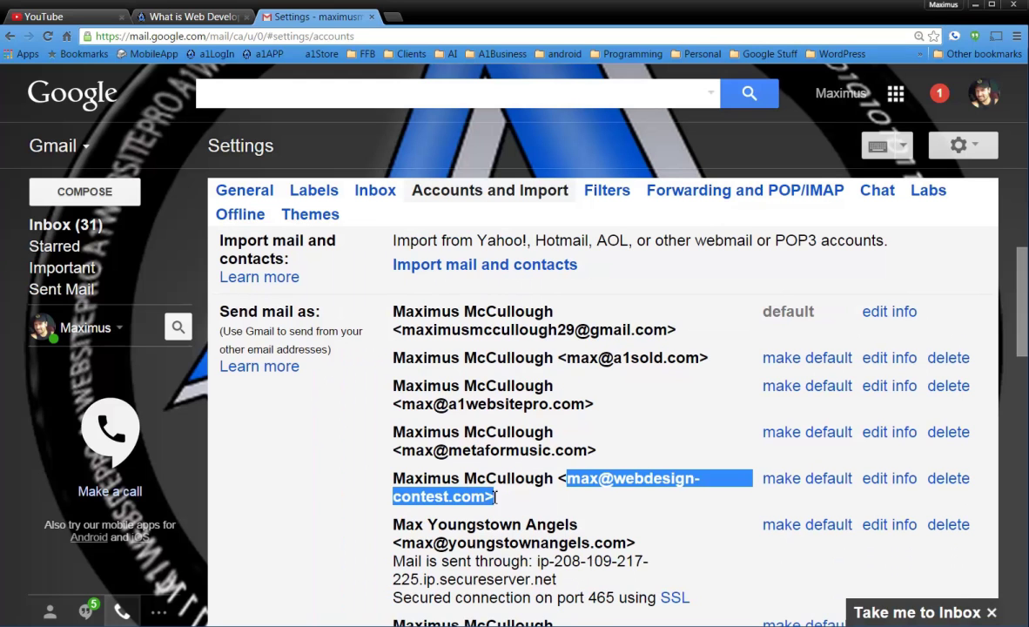
left_click(627, 504)
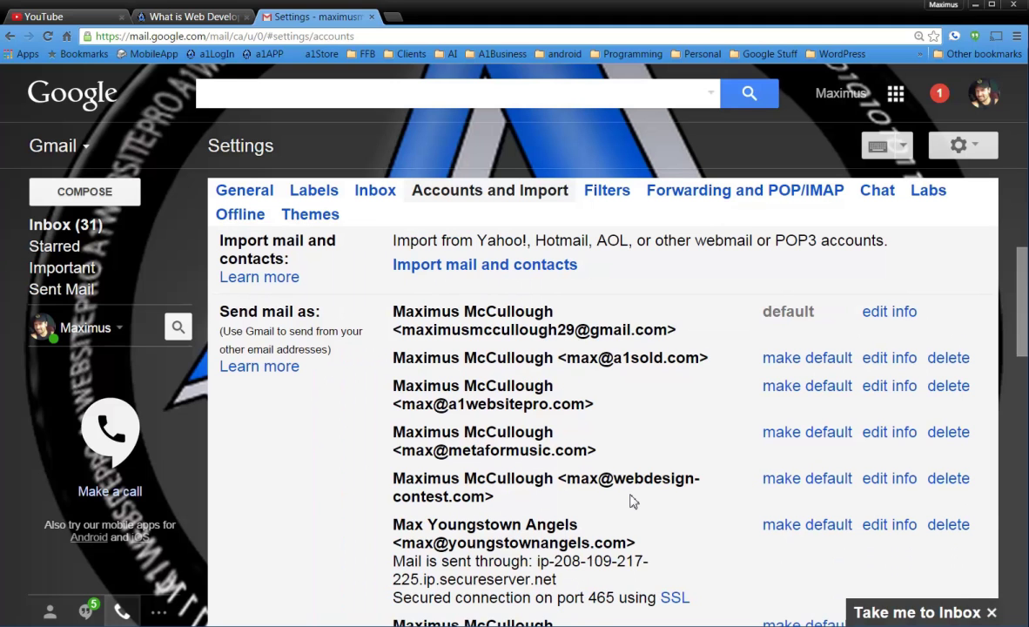
Delete the webdesign-contest.com address from Send mail as, confirming with OK.
left_click(949, 479)
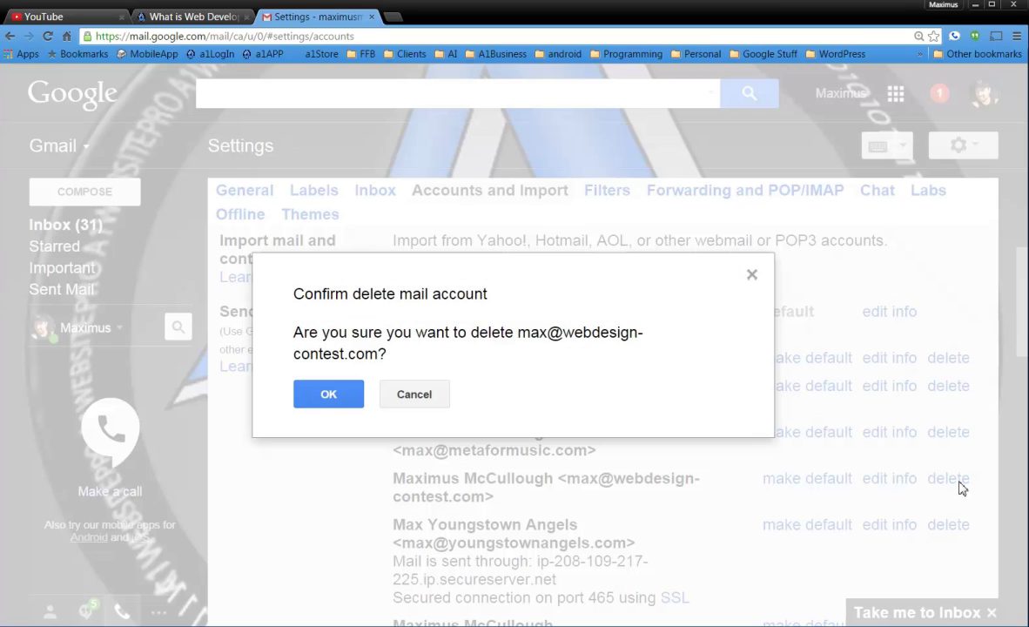
left_click(326, 395)
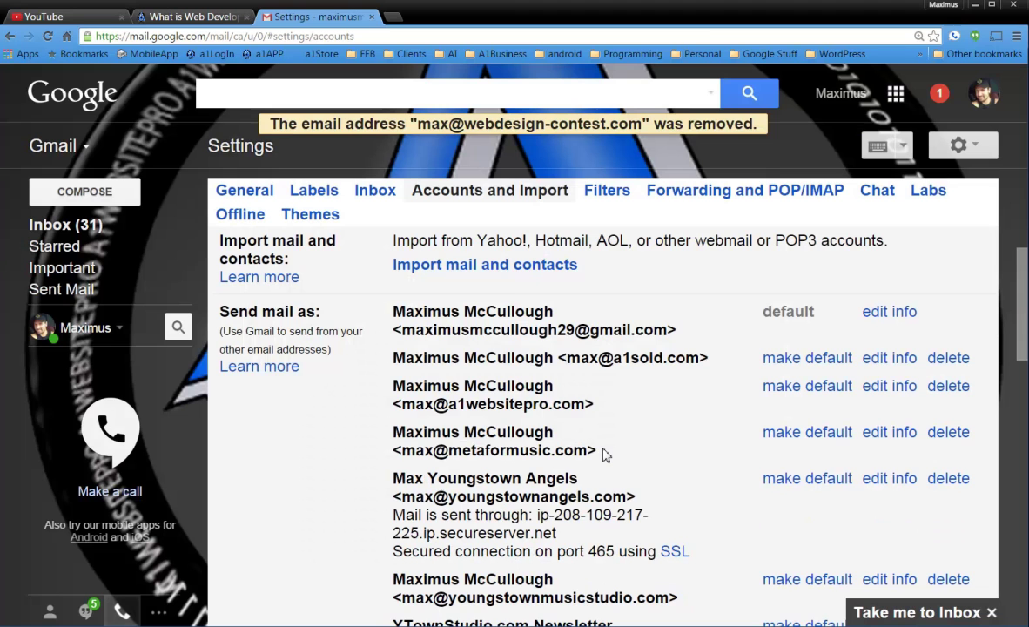
scroll(605, 452, "down", 2)
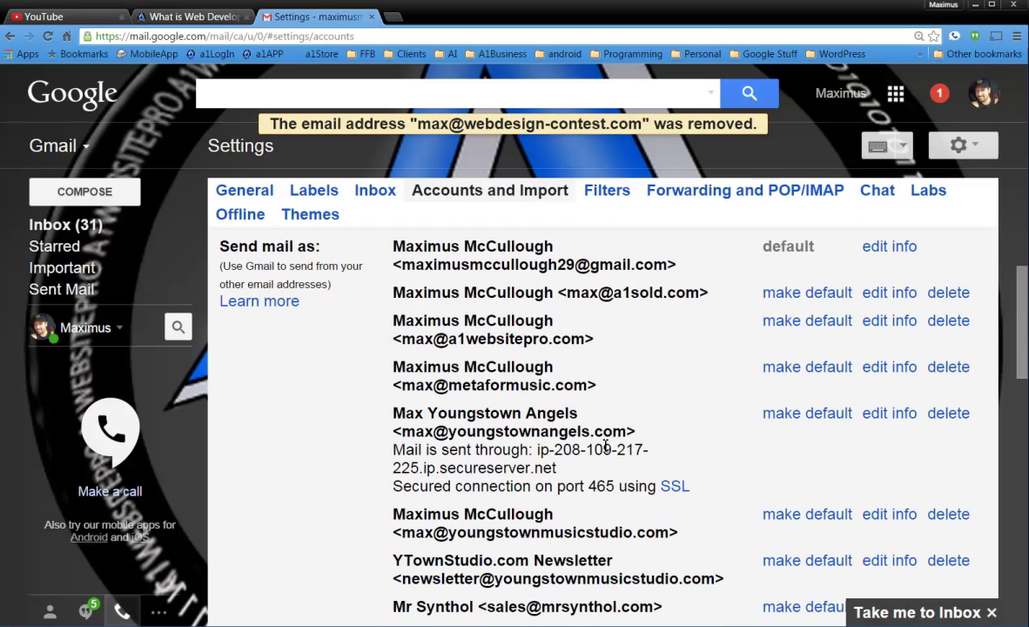
scroll(605, 451, "up", 4)
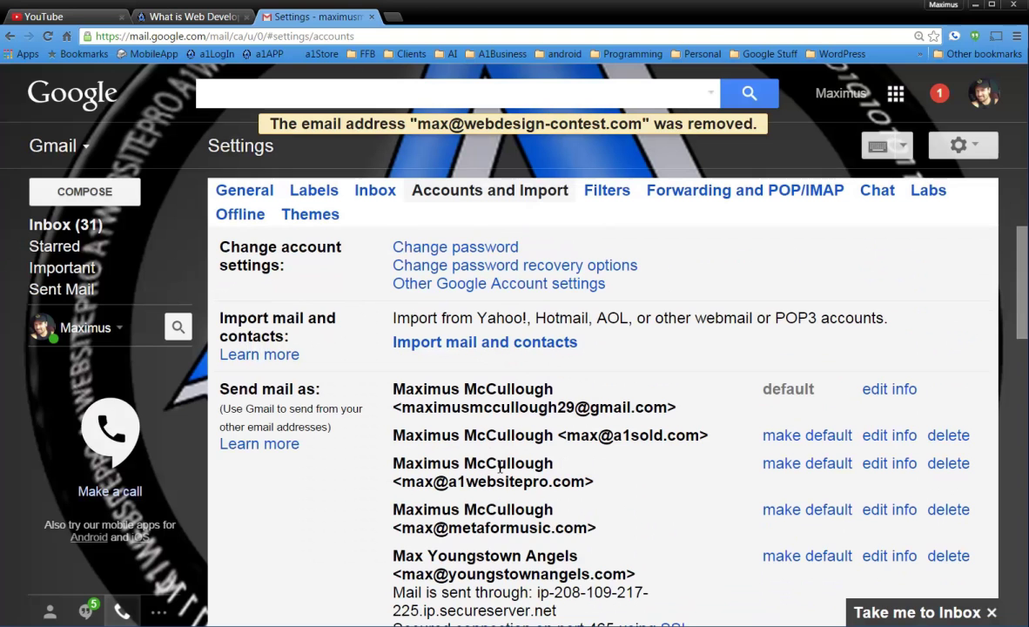
scroll(486, 428, "down", 1)
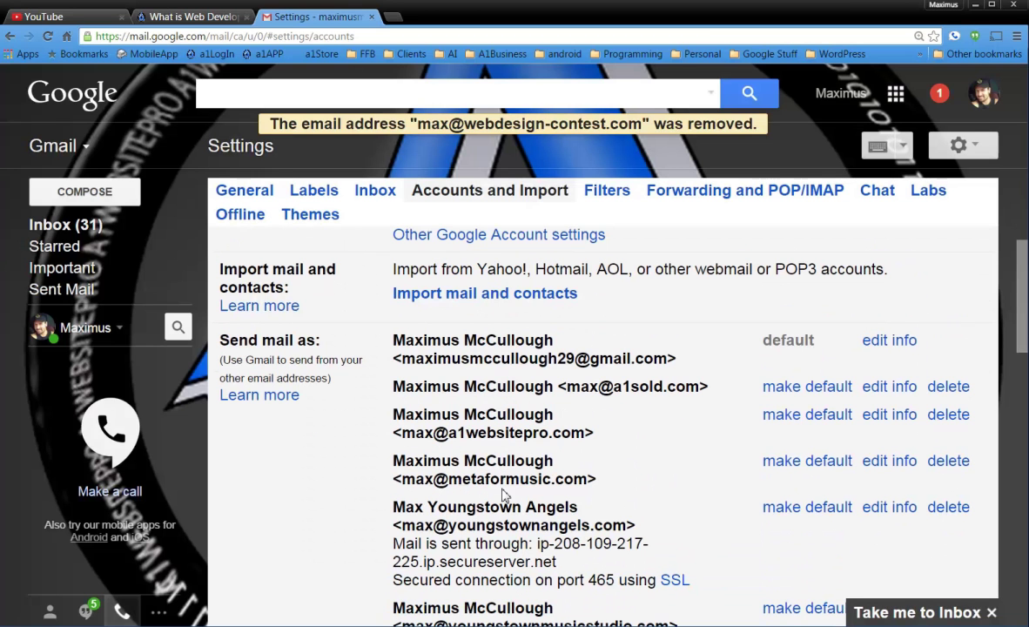
left_click_drag(402, 415, 589, 452)
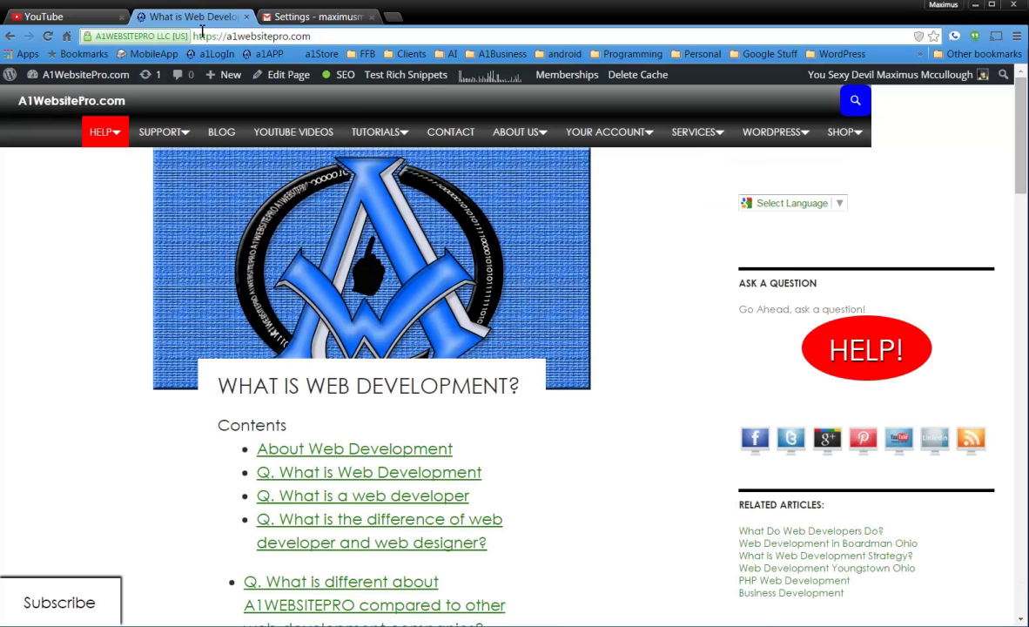
Search A1WebsitePro for 'domain ema', open DOMAIN EMAIL WITH GMAIL, then return to Gmail settings.
left_click(175, 16)
mouse_move(775, 118)
left_click(853, 101)
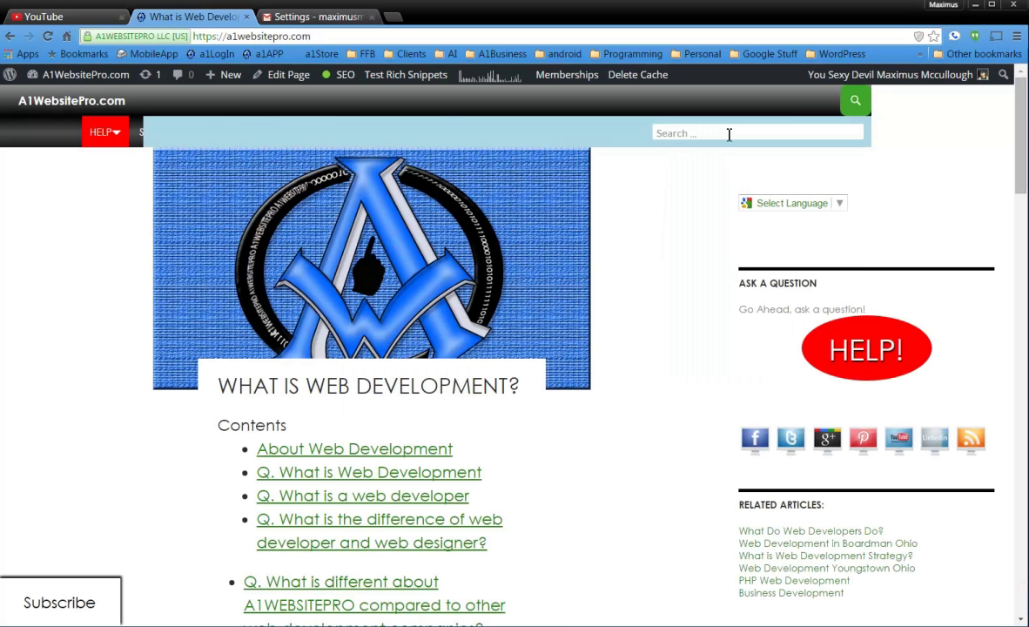
left_click(714, 131)
type("domain ema")
key("Return")
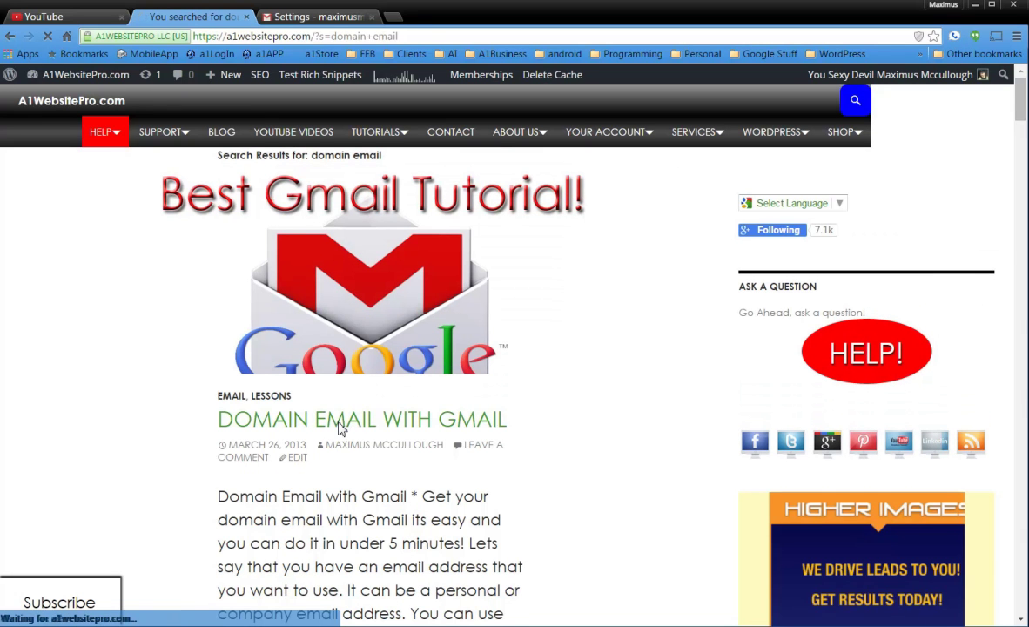
left_click(337, 422)
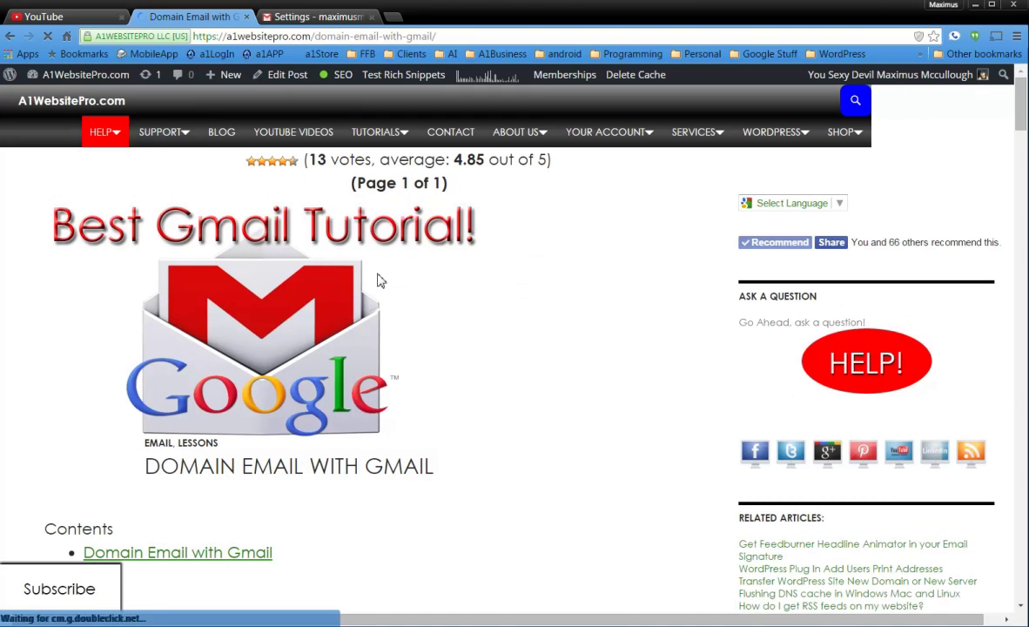
left_click(323, 17)
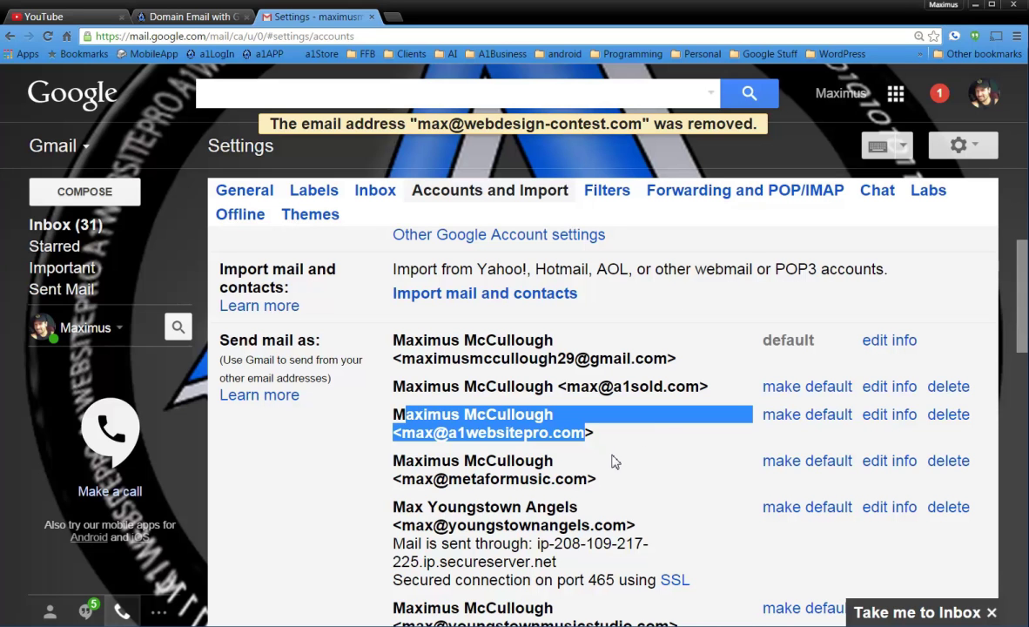